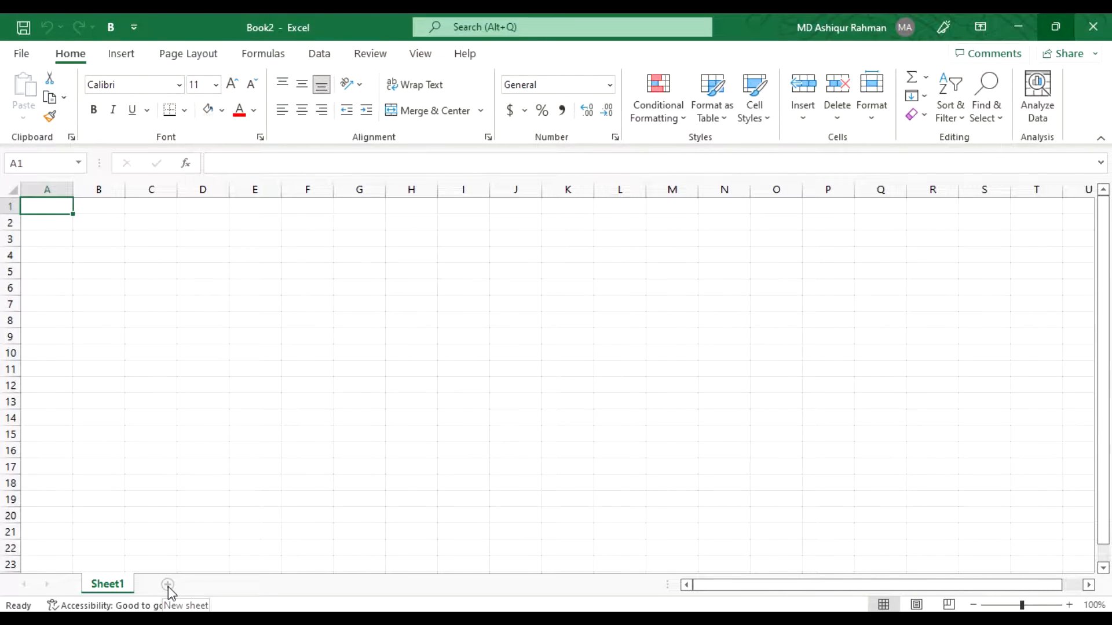
Add three new worksheets after Sheet1 and delete the last of them, Sheet4
click(168, 586)
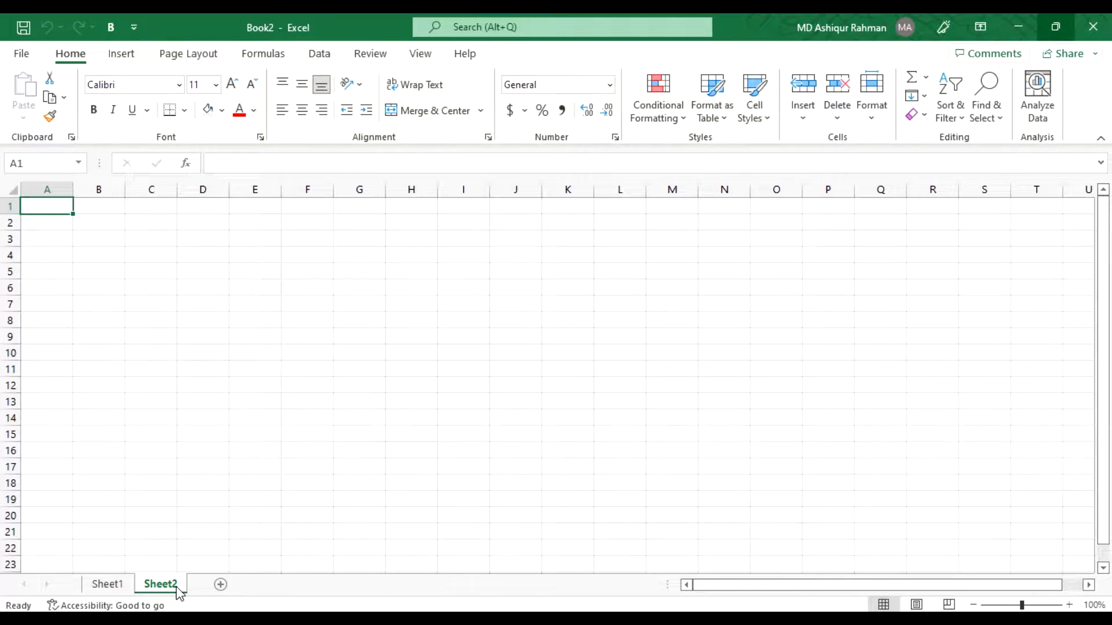
click(220, 585)
click(275, 586)
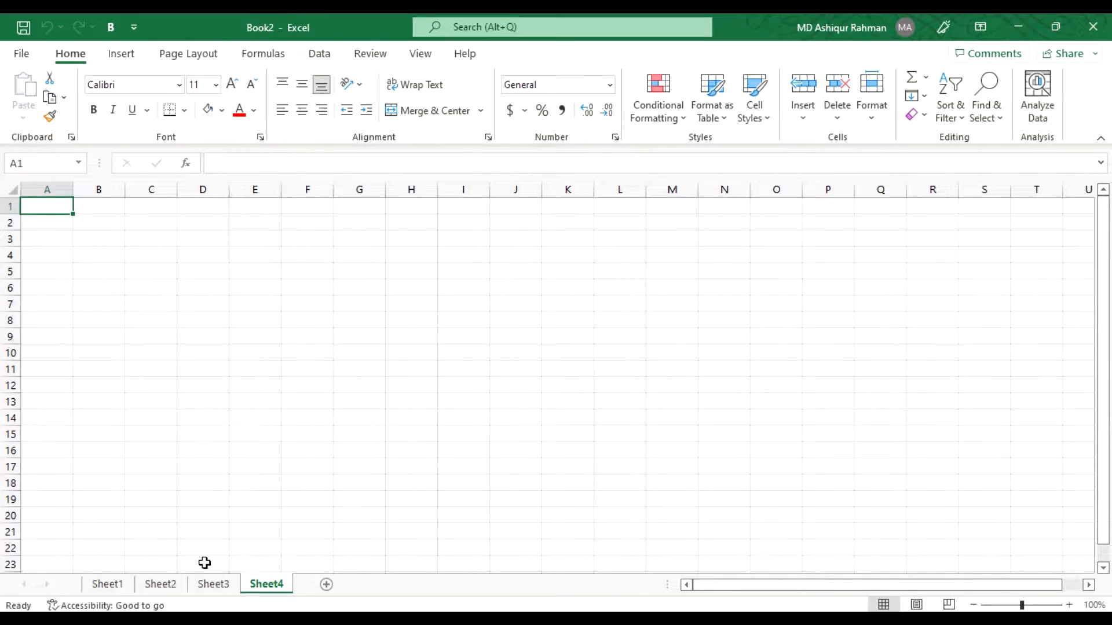
right_click(269, 590)
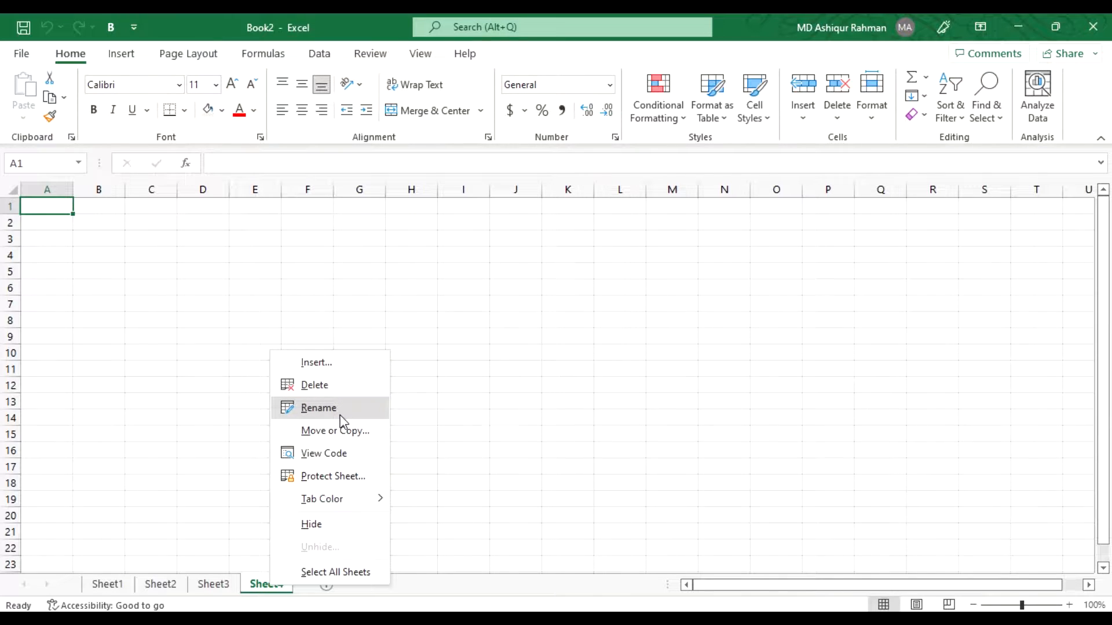
click(331, 385)
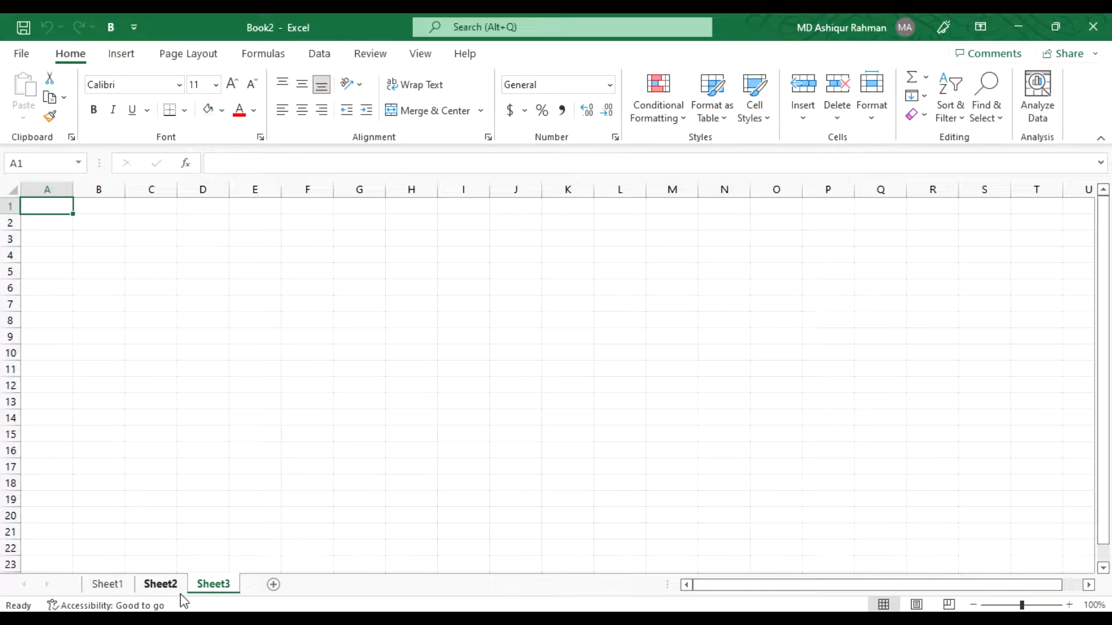
Rename the Sheet1 worksheet as "Company data"
click(109, 584)
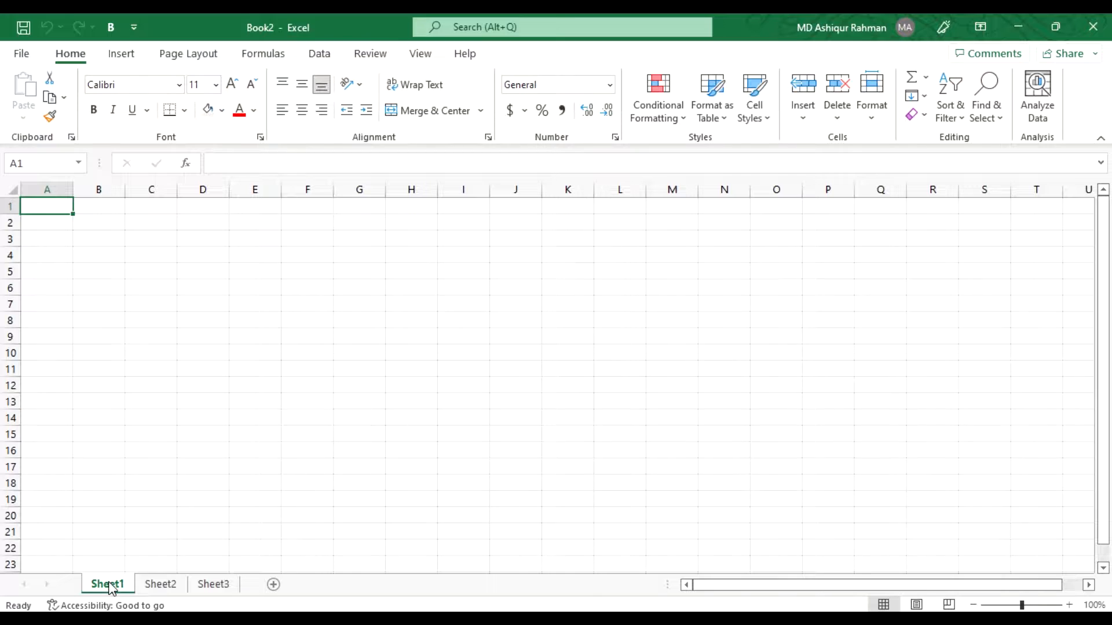
right_click(112, 589)
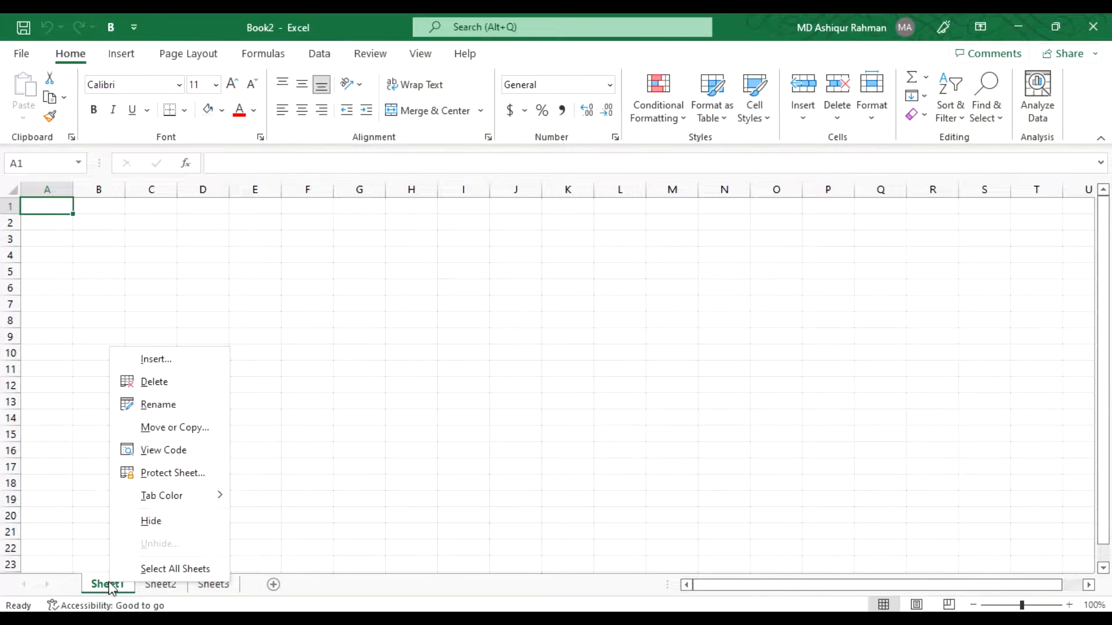
click(168, 406)
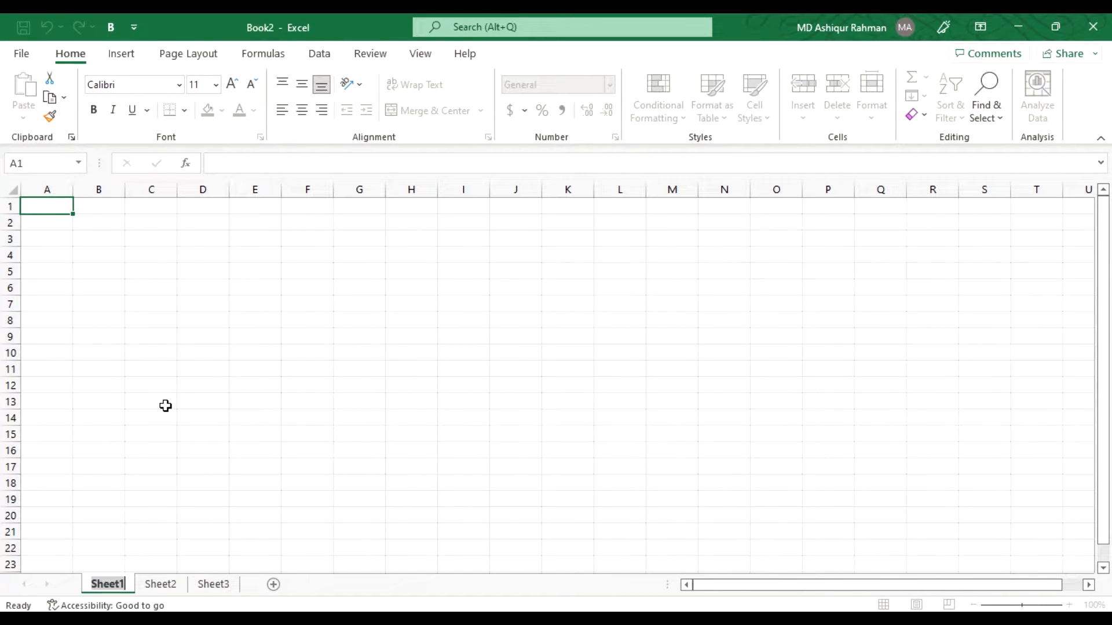
text(Com)
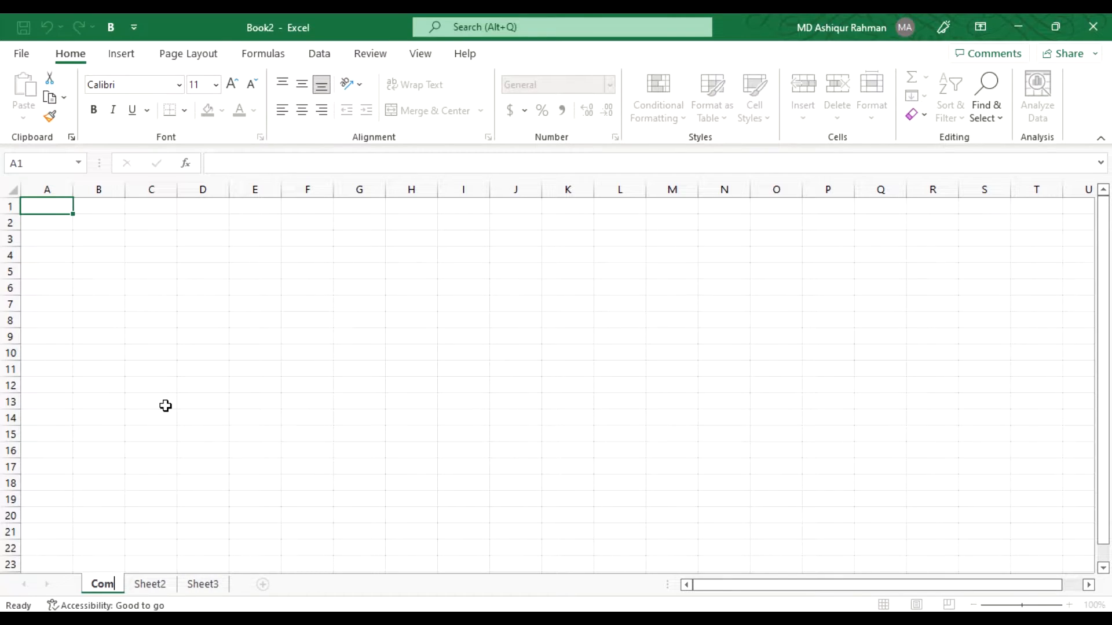
text(pany da)
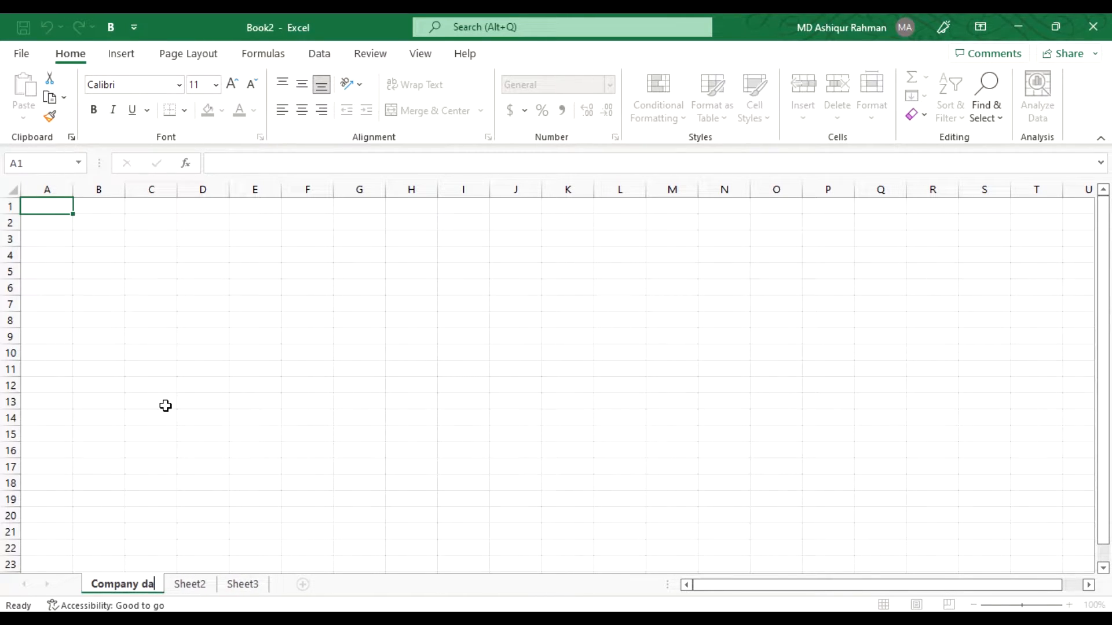
text(ta)
key(Return)
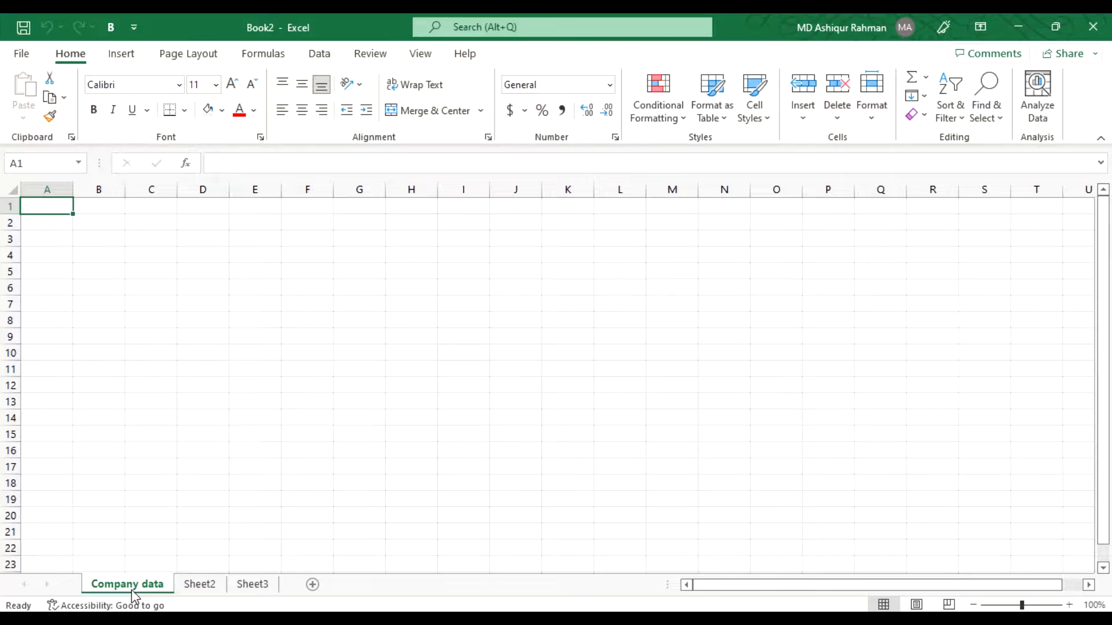
Enter the text "ar tutorials 360" in cell B4 of the Company data sheet, correcting any misspelling
click(114, 243)
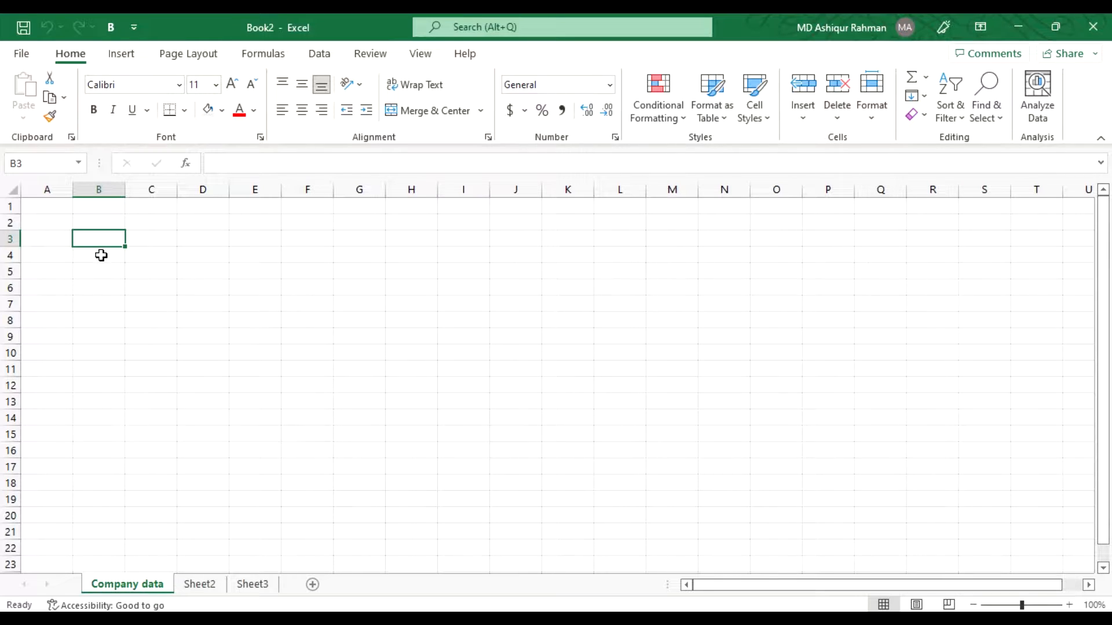
click(101, 255)
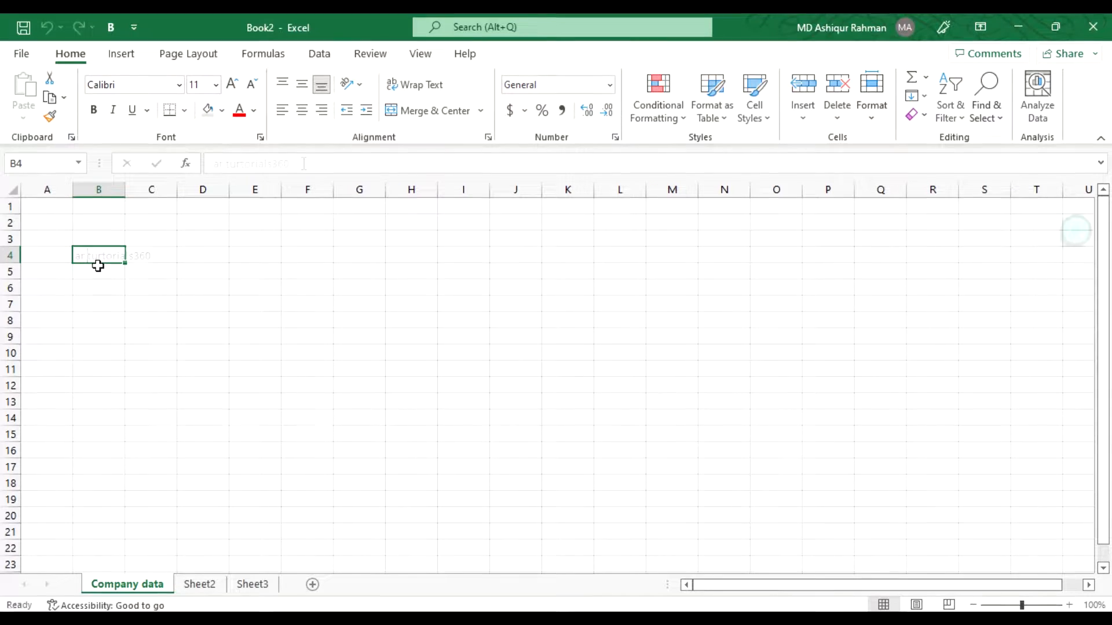
text(ar turtorials360)
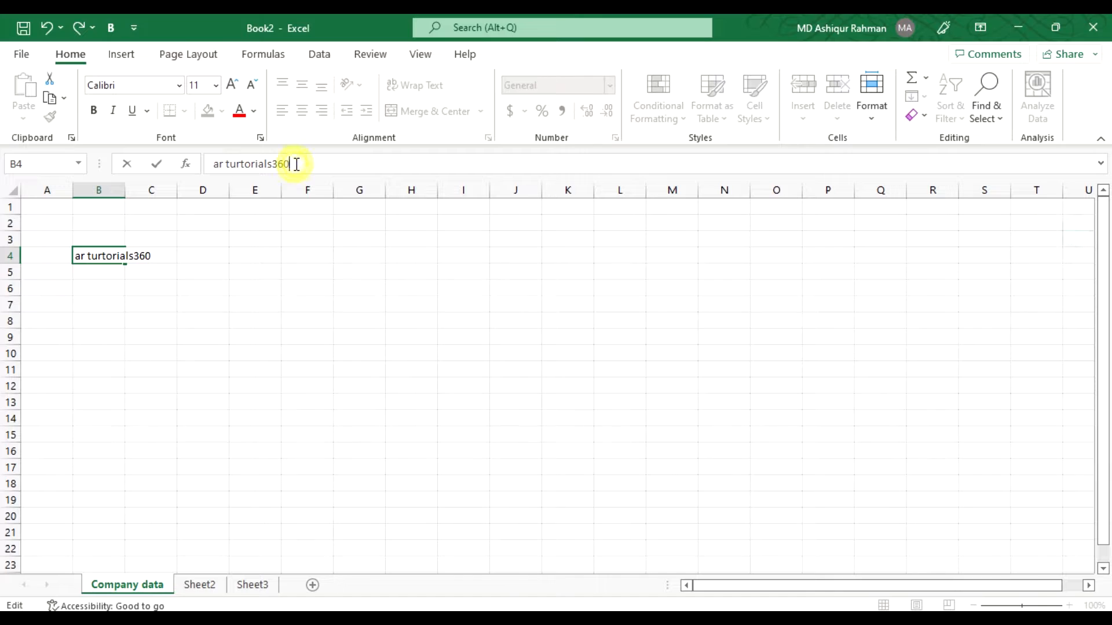
key(BackSpace)
key(BackSpace)
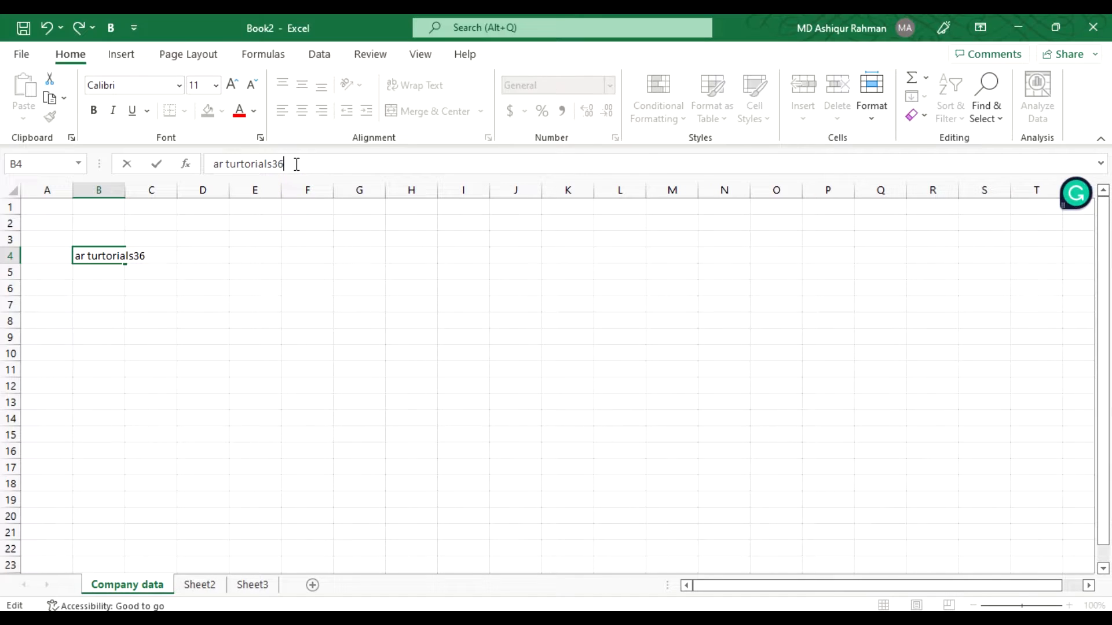
key(BackSpace)
key(BackSpace)
key(BackSpace)
key(BackSpace)
key(BackSpace)
key(BackSpace)
key(BackSpace)
key(BackSpace)
key(BackSpace)
key(BackSpace)
key(BackSpace)
key(BackSpace)
key(BackSpace)
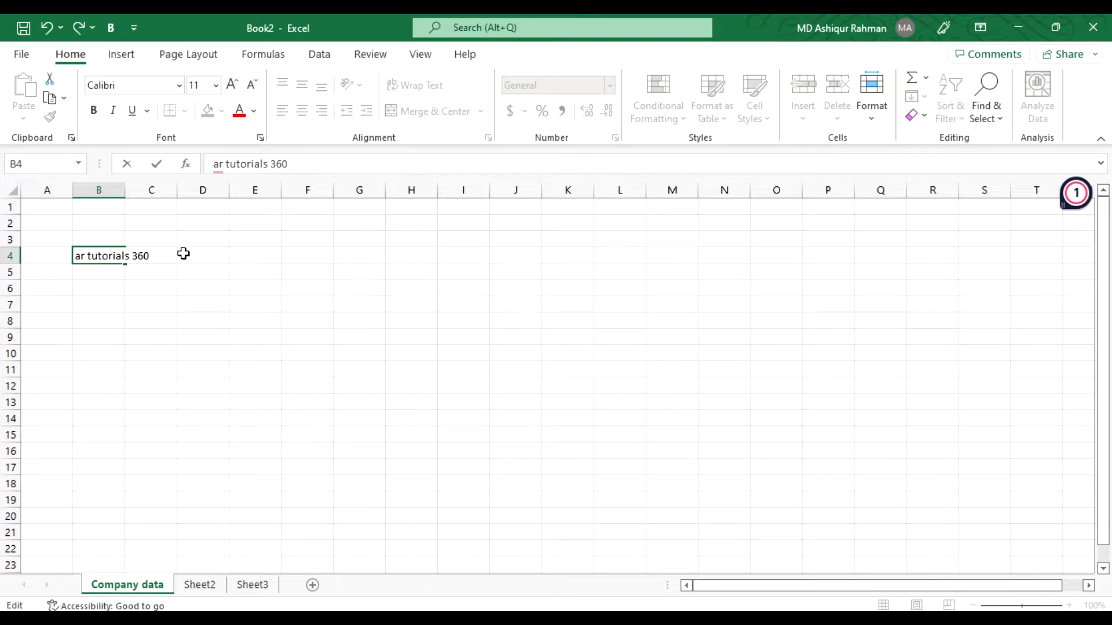
key(Tab)
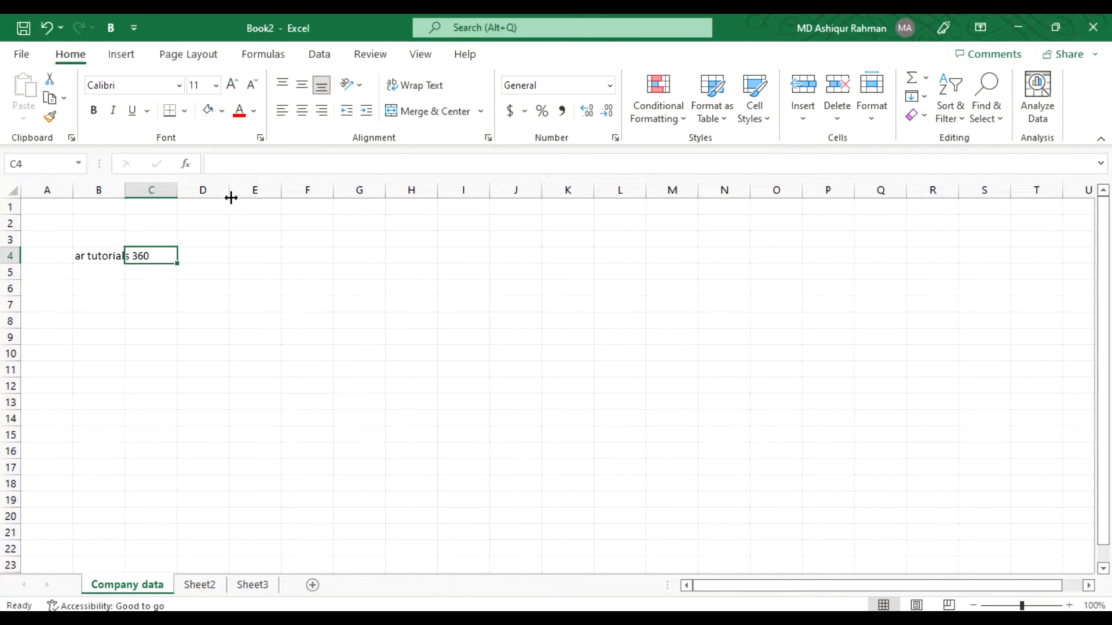
Enter 360 in cell C4
click(237, 167)
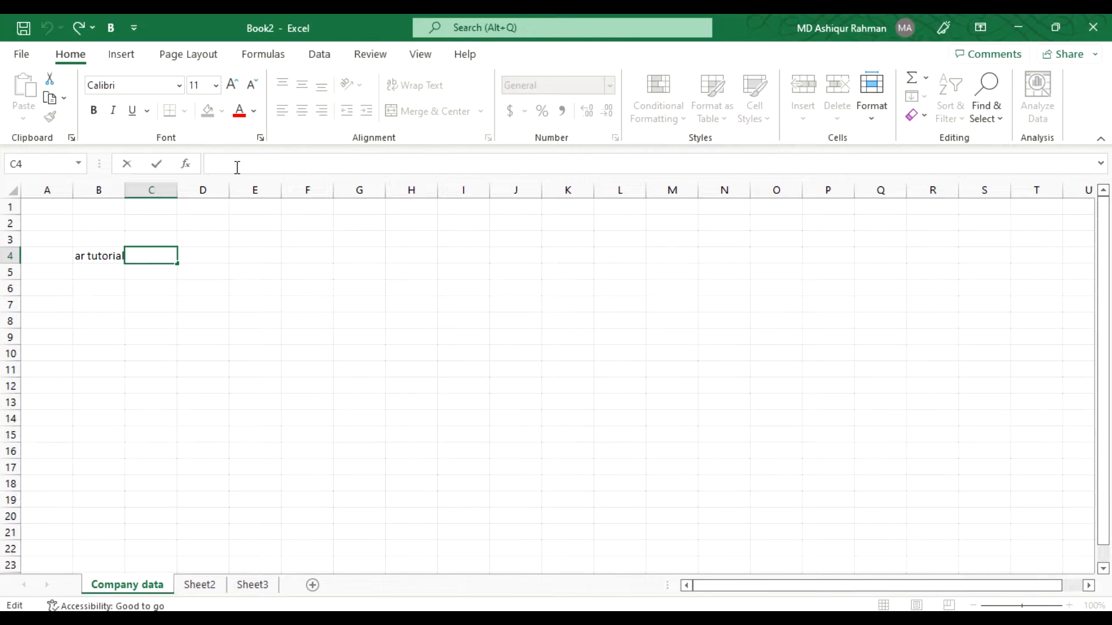
text(360)
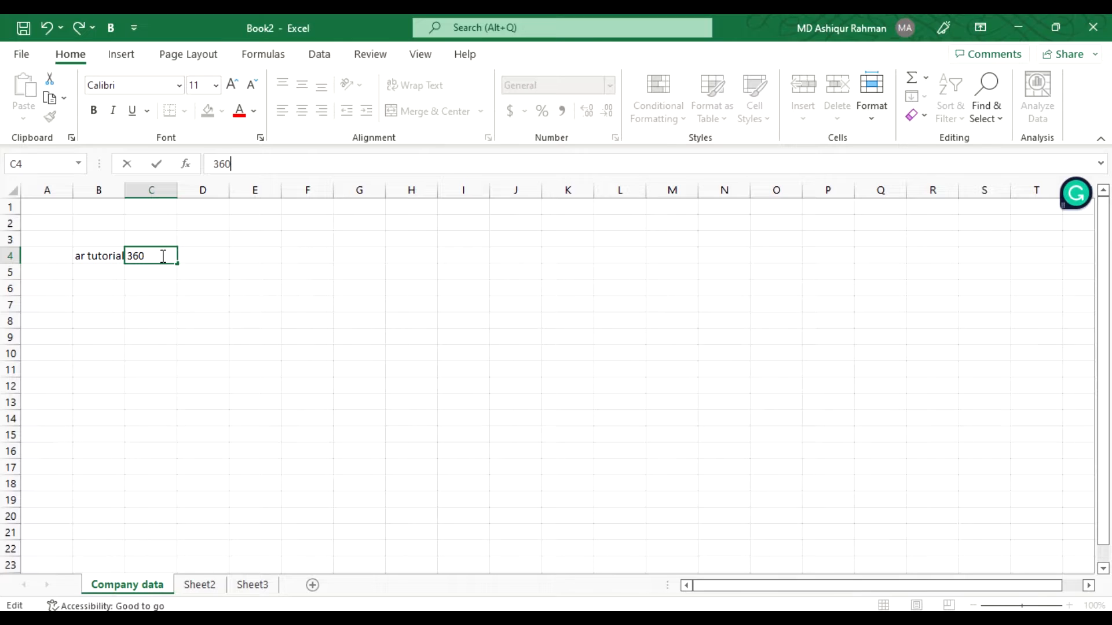
key(Tab)
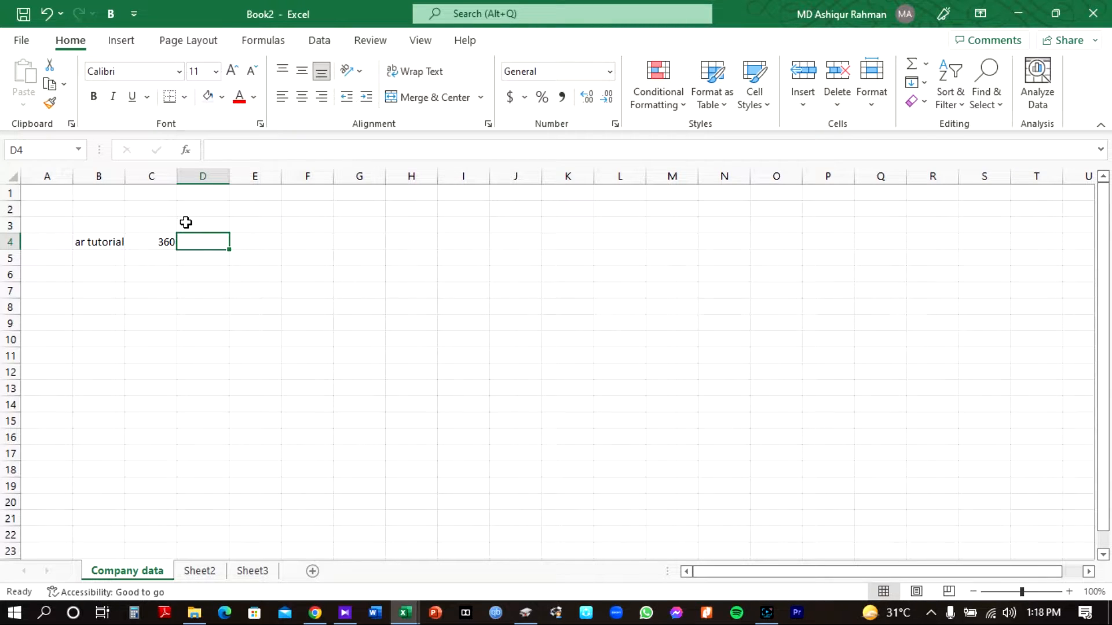
Select cell D3, move the active cell to D5, and look across the worksheet's empty columns and rows
click(216, 229)
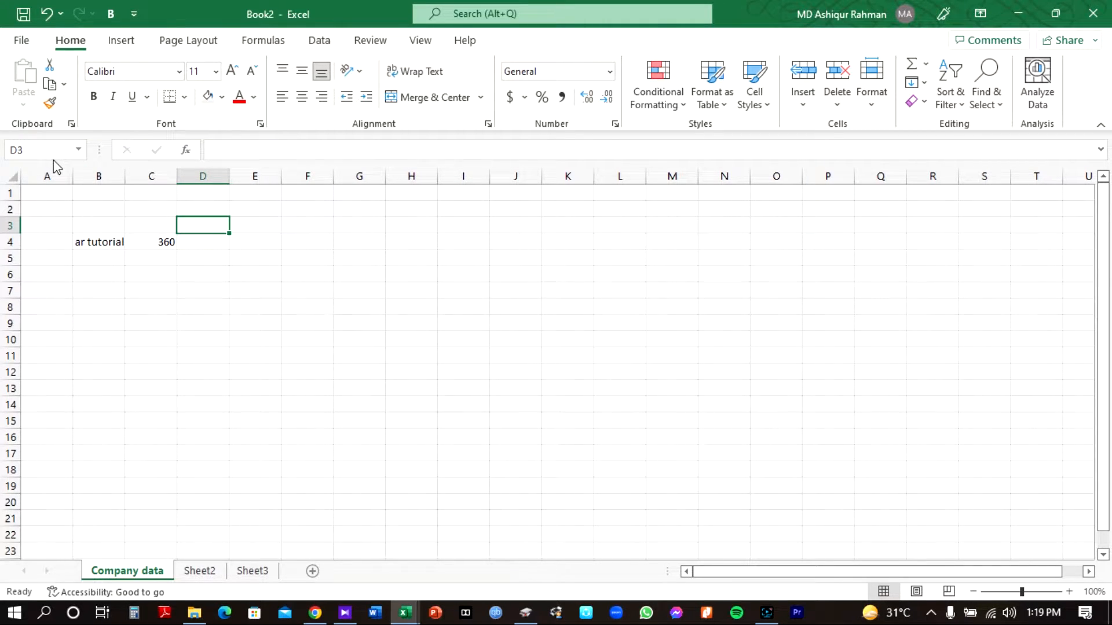
key(Right)
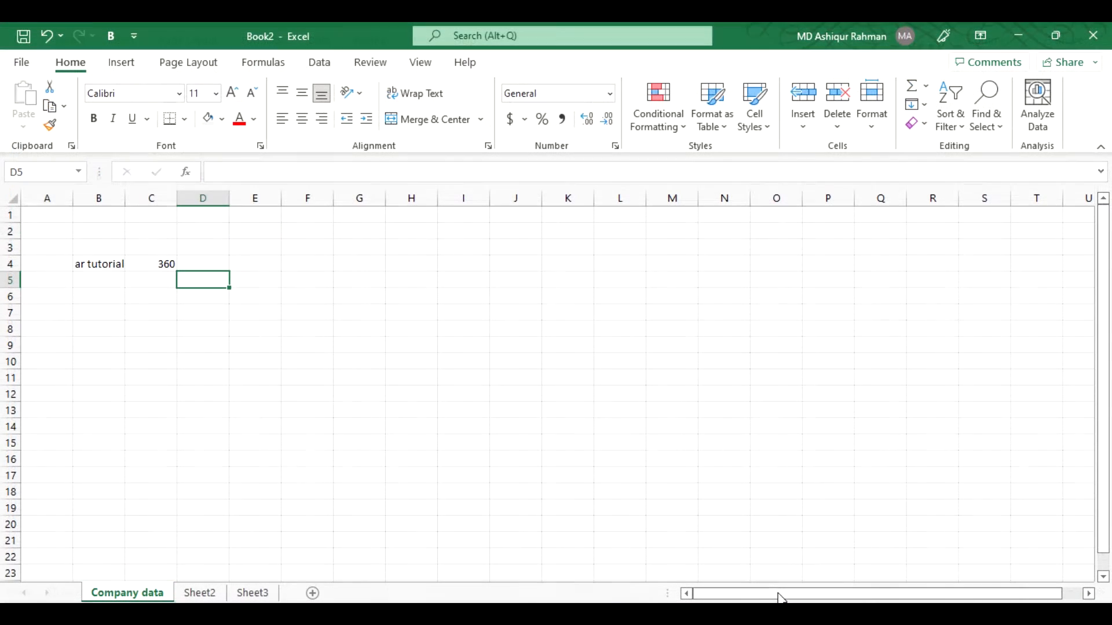
drag(778, 594, 892, 590)
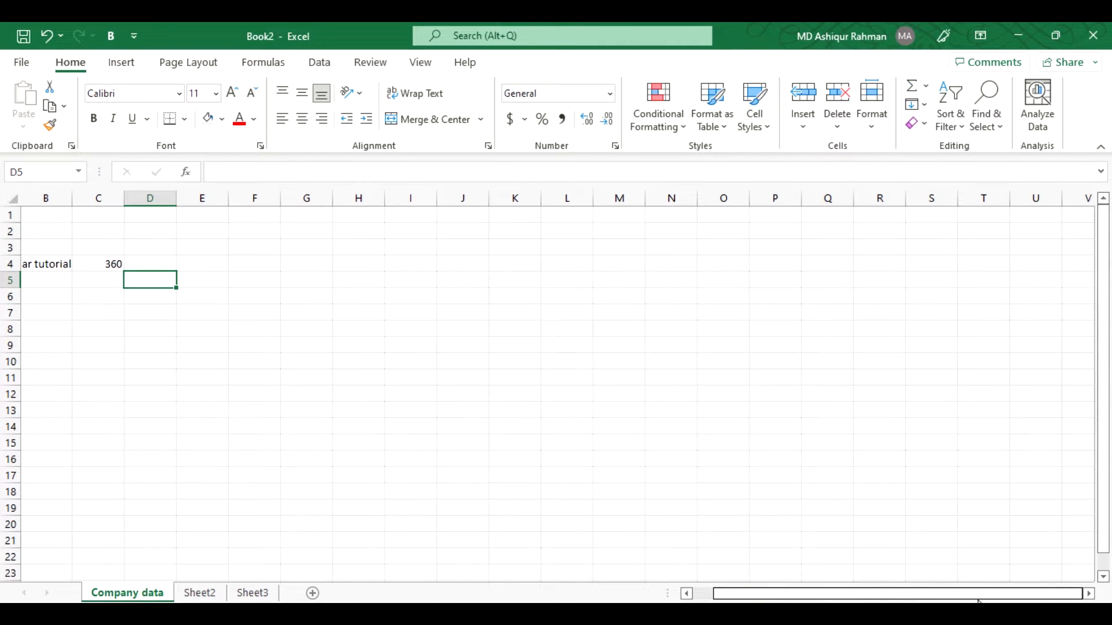
click(560, 309)
drag(601, 314, 1106, 322)
drag(385, 249, 410, 577)
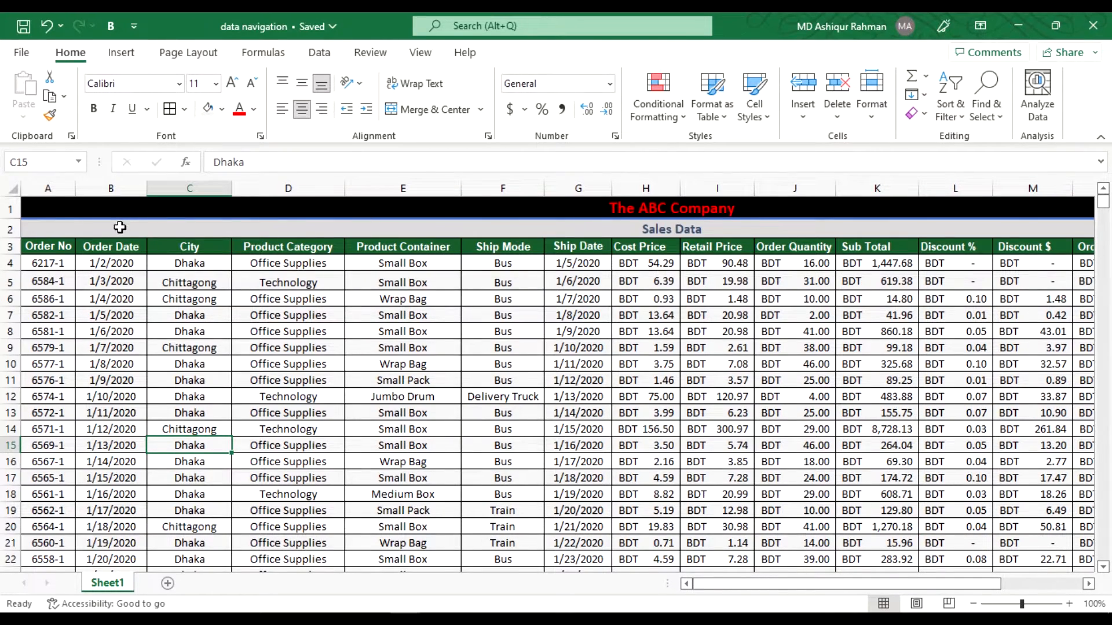
In the data navigation workbook, select the first ten sales records (A4:P13), and after that the order numbers in A4:A138
drag(51, 267, 971, 407)
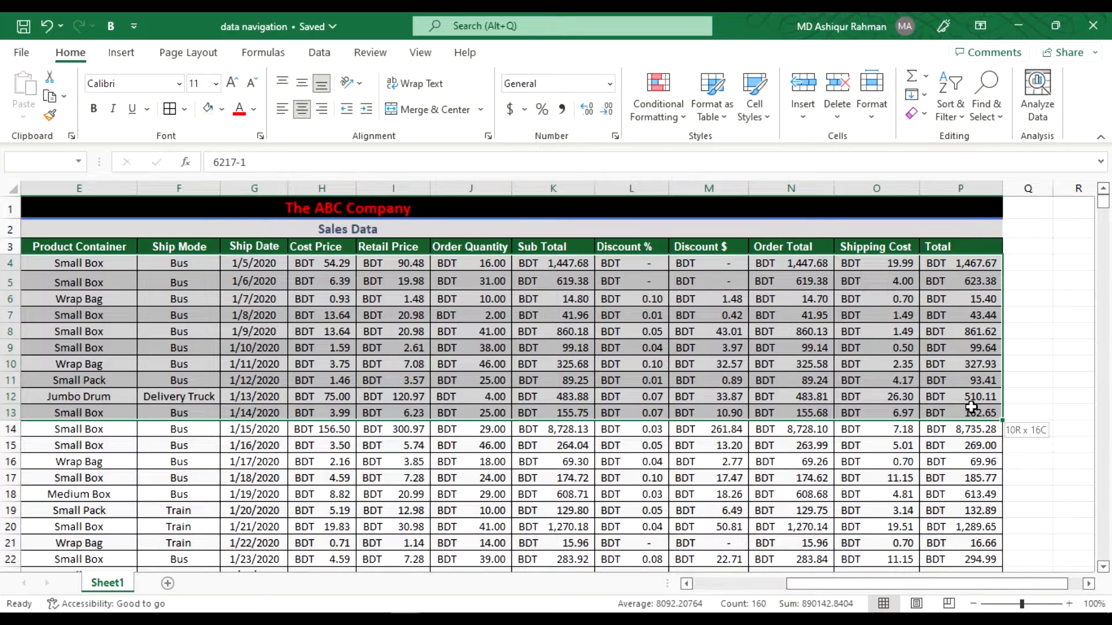
drag(971, 408, 25, 207)
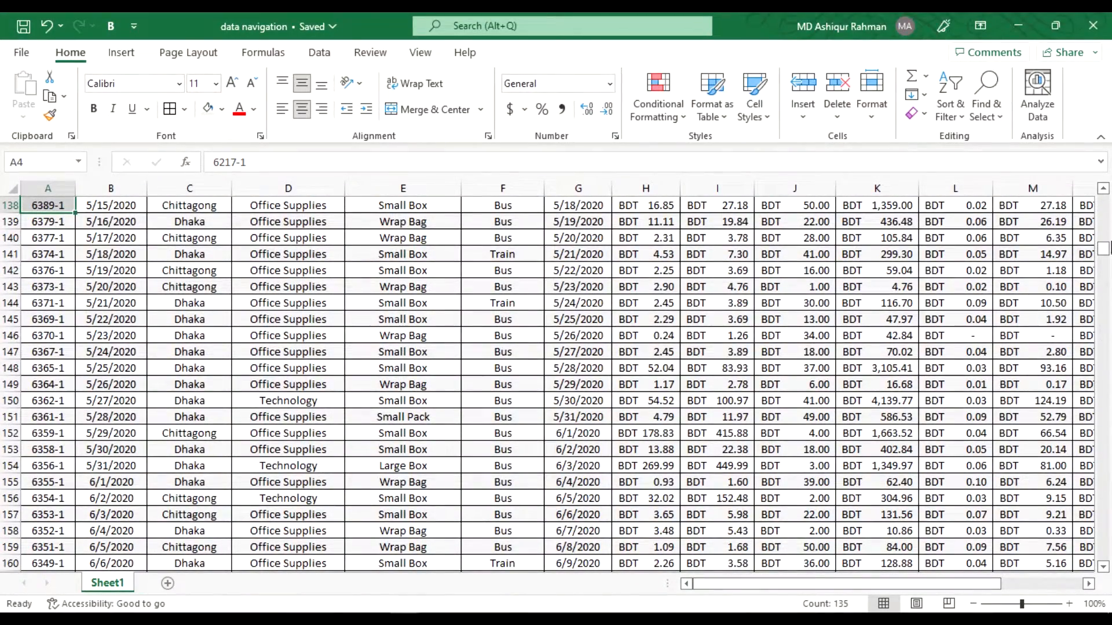
drag(1103, 248, 1107, 194)
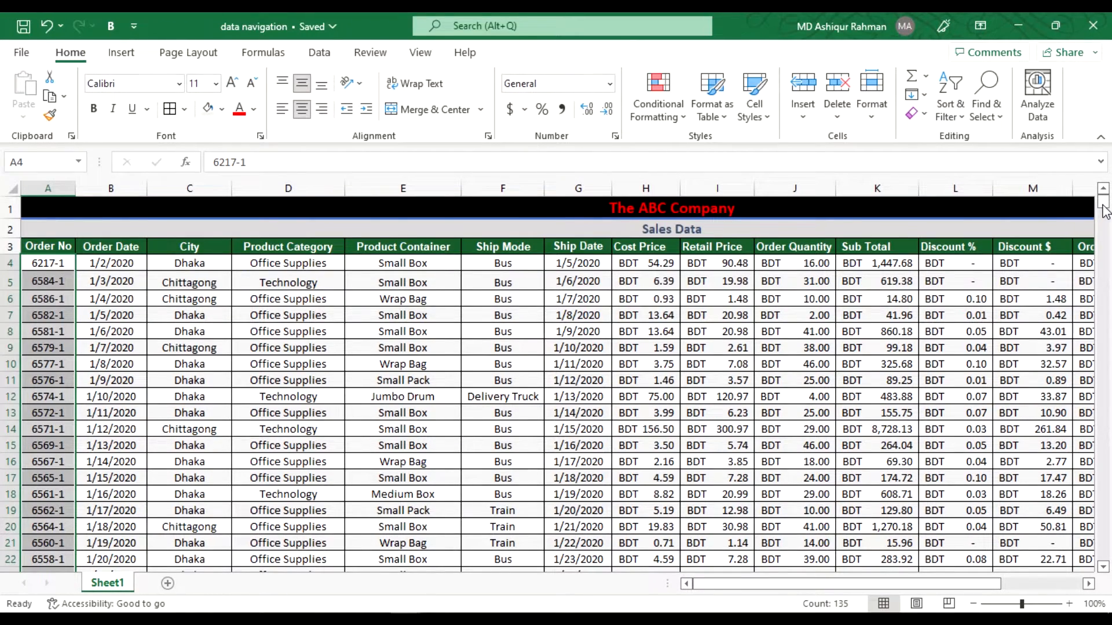
mouse_move(1106, 210)
mouse_down()
mouse_move(1095, 570)
mouse_move(1102, 208)
mouse_up()
drag(843, 584, 792, 573)
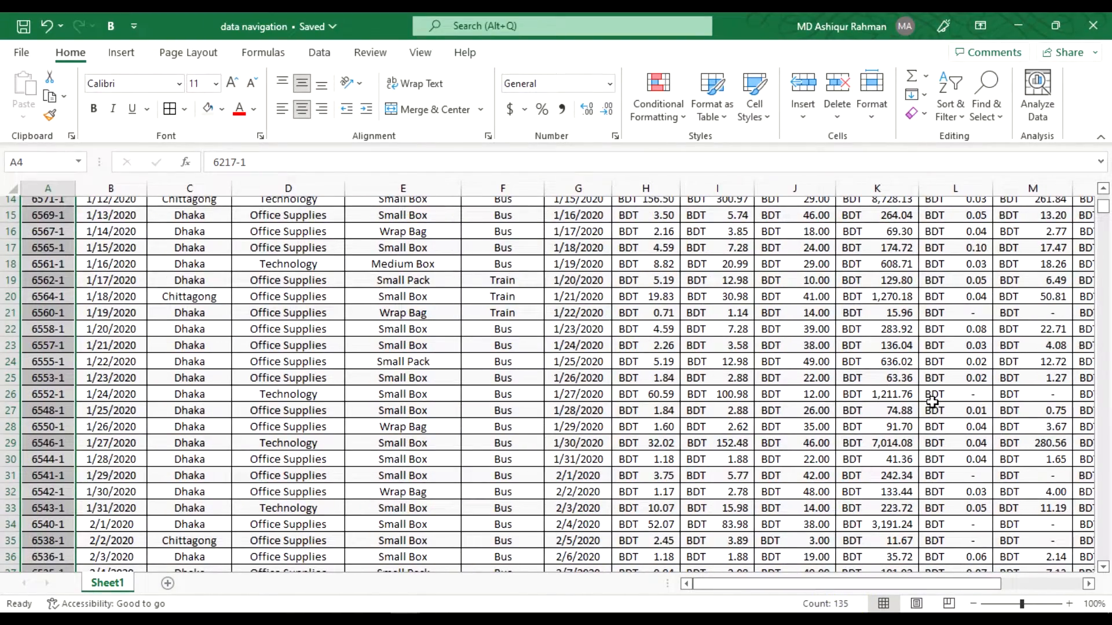
scroll(935, 397, up, 2)
scroll(935, 397, up, 3)
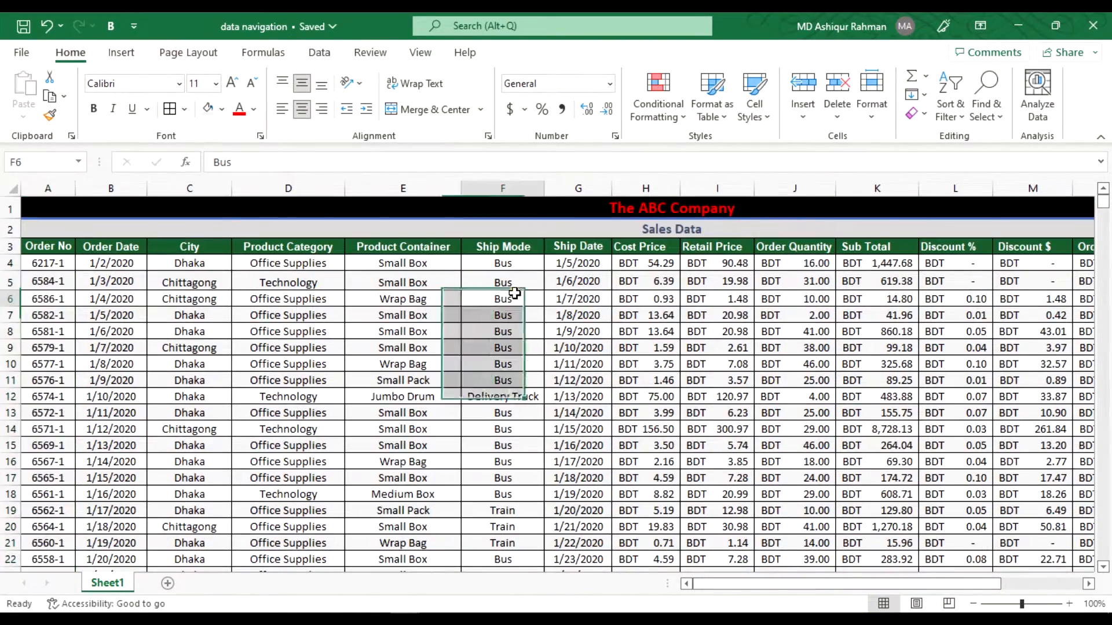
Select cell F6 and move the active cell through neighbouring cells to P10, in the Total column
click(514, 294)
key(Down)
key(Right)
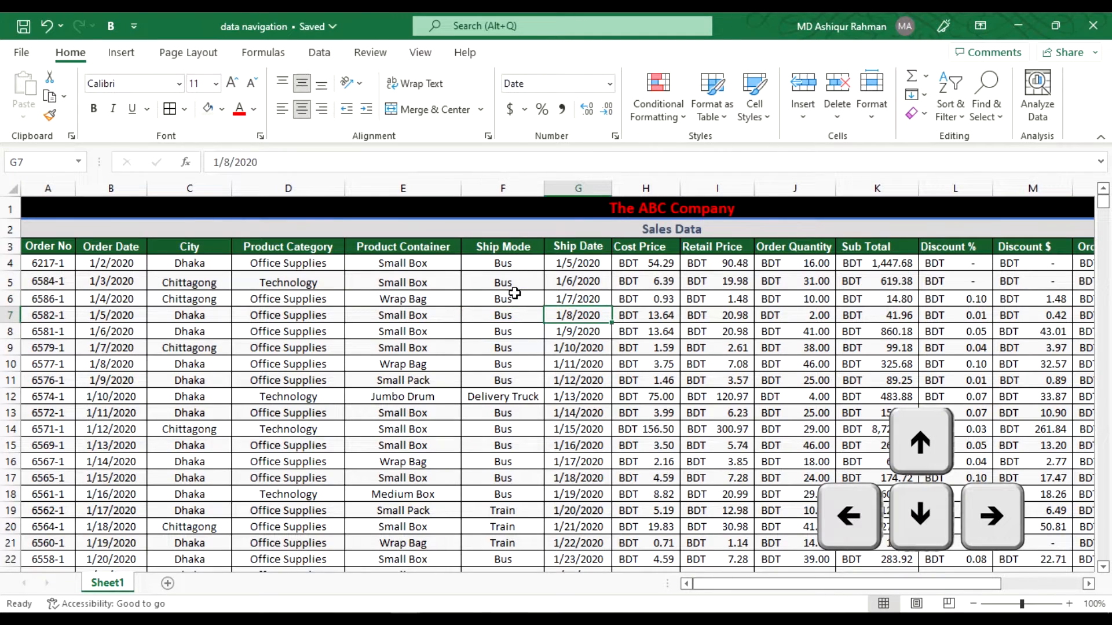
key(Down)
key(Down)
key(Left)
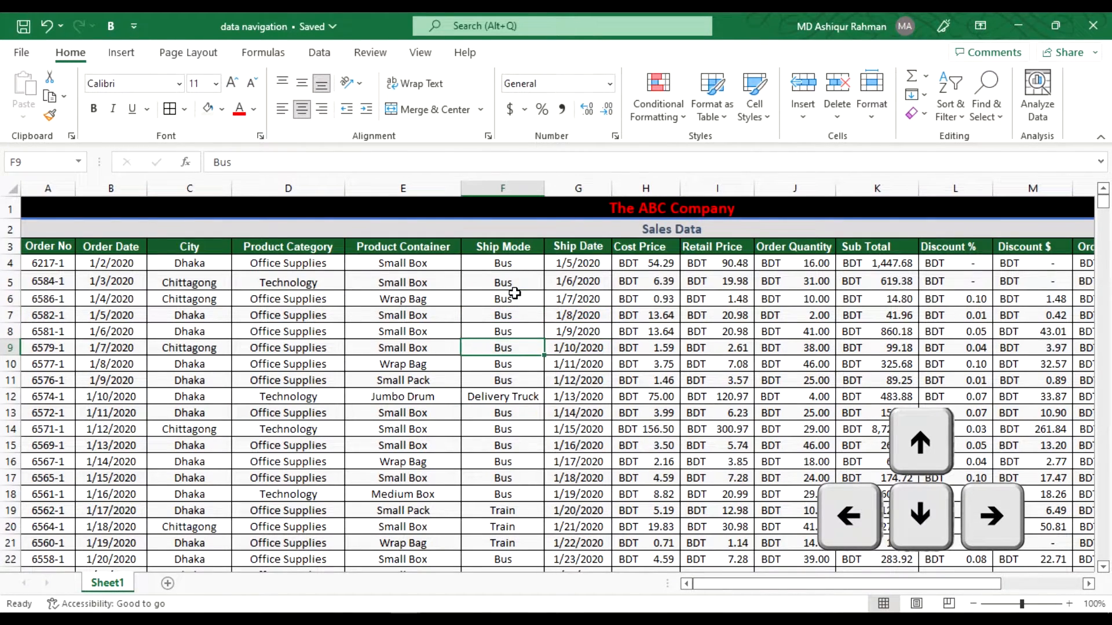
key(Up)
key(Down)
key(Down)
key(Right)
key(Right)
key(Right)
key(Right)
key(Right)
key(Right)
key(Right)
key(Right)
key(Right)
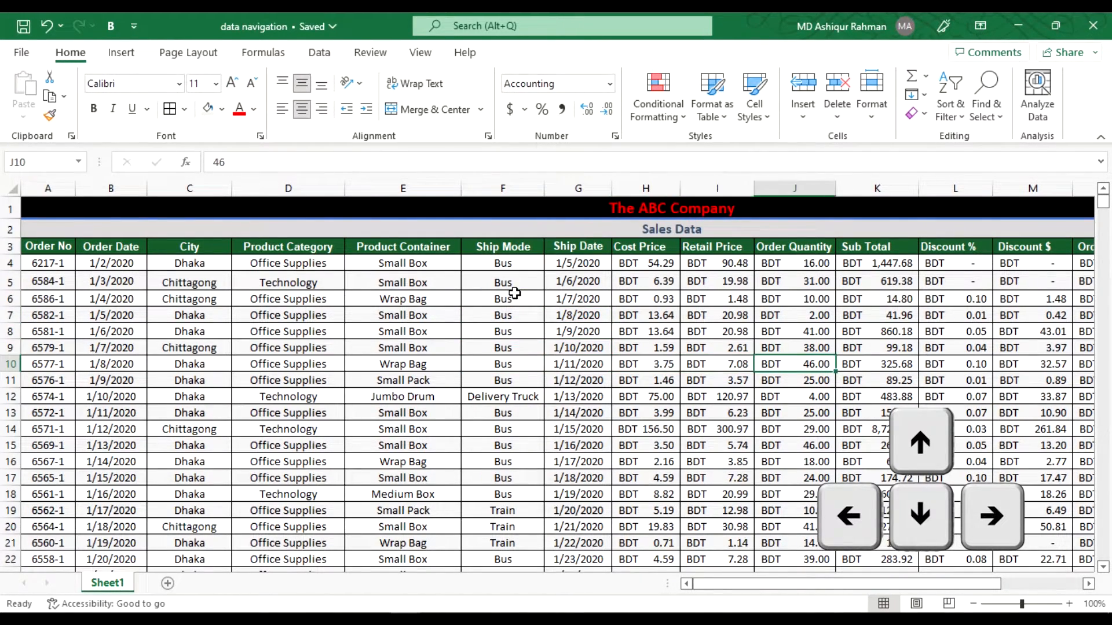
key(Right)
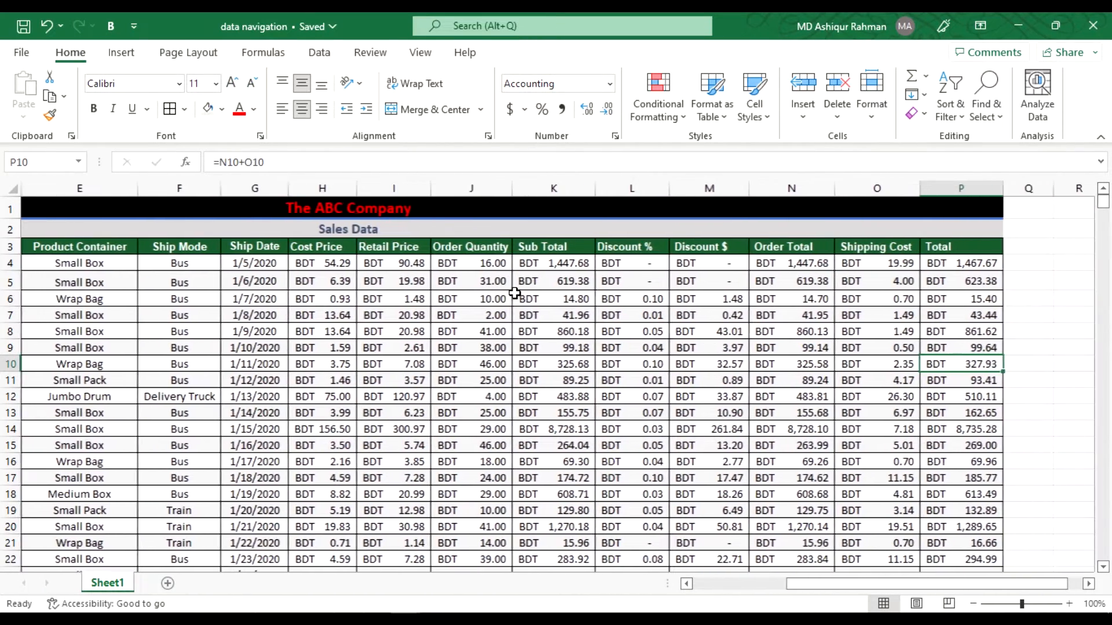
Move the active cell to K11, in the Sub Total column, and page up and back down through the sales data
key(Down)
key(Left)
key(Left)
key(Left)
key(Left)
key(Left)
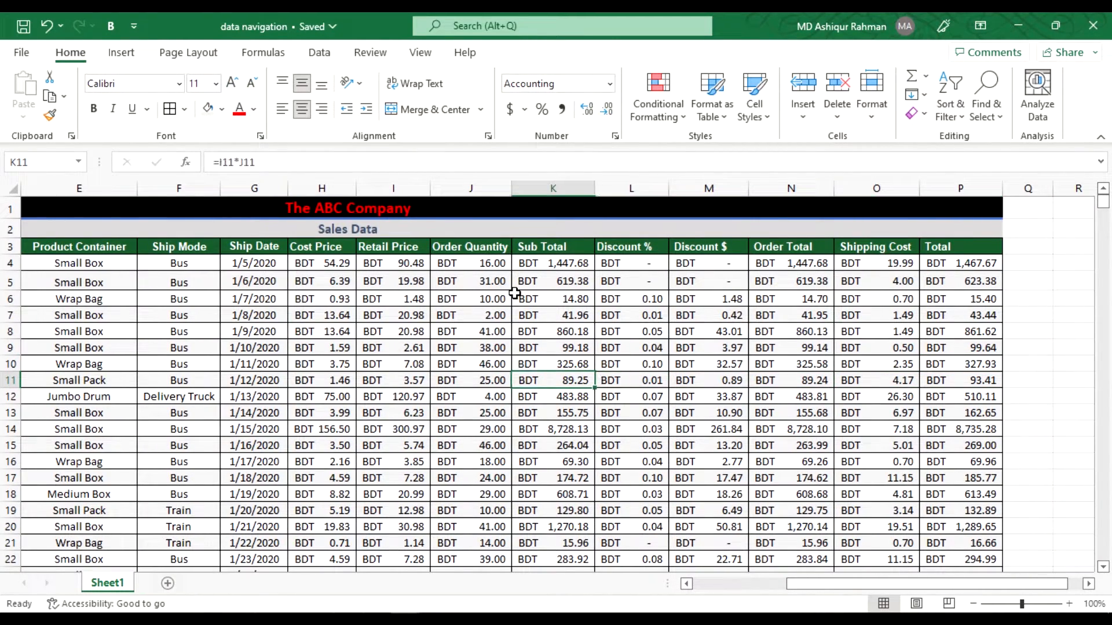
key(Page_Up)
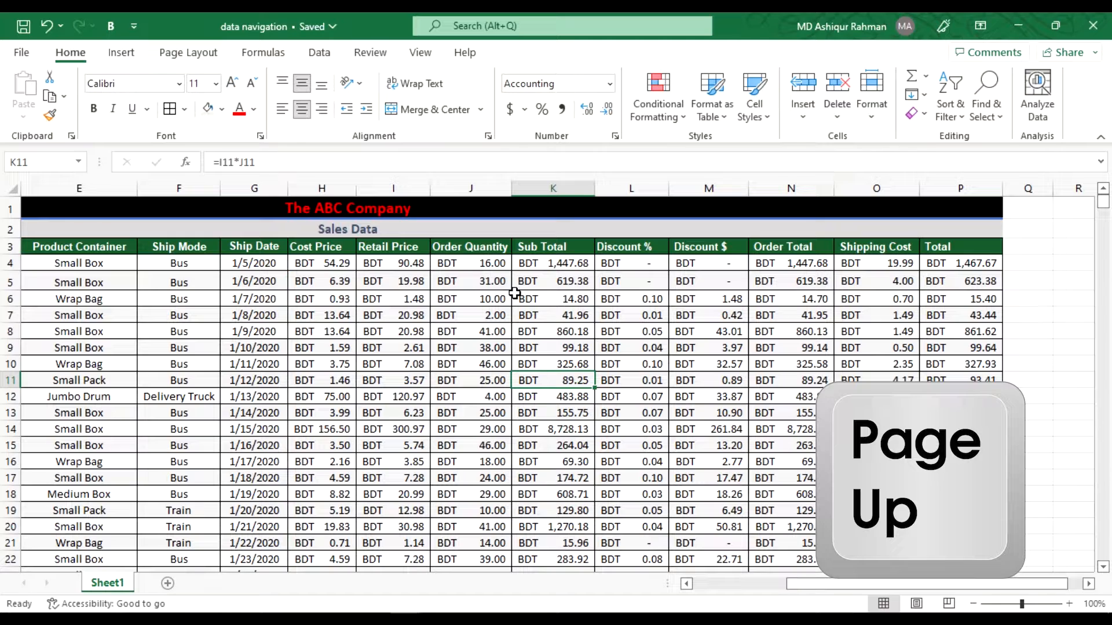
key(Page_Down)
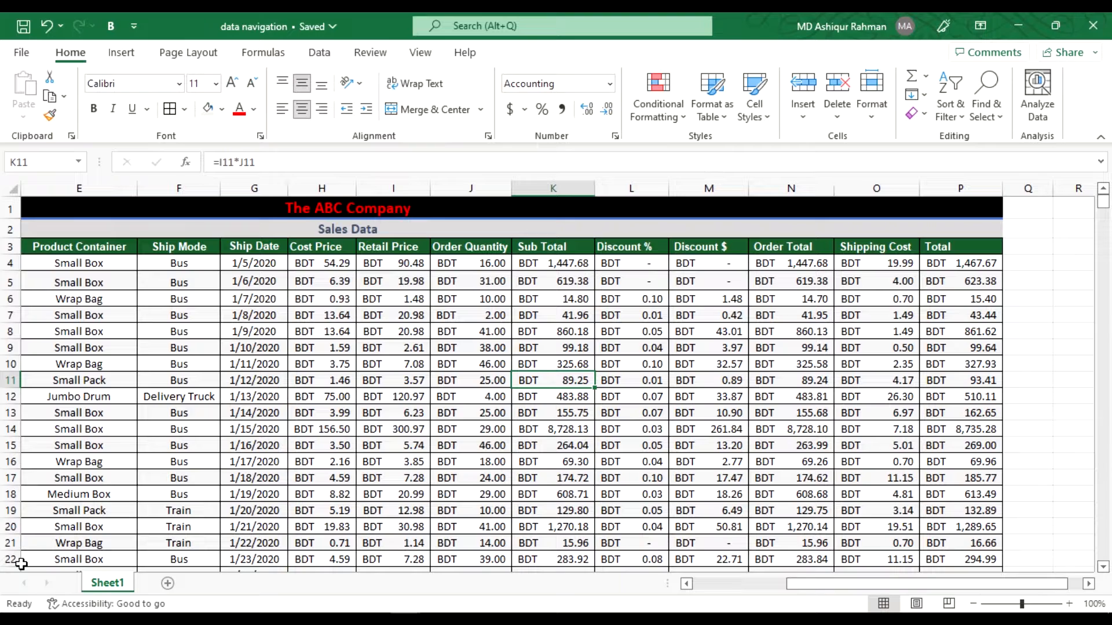
Page down one screen from K11 and back up, and shift the view of the sales table two columns right and one row up and down
key(Page_Down)
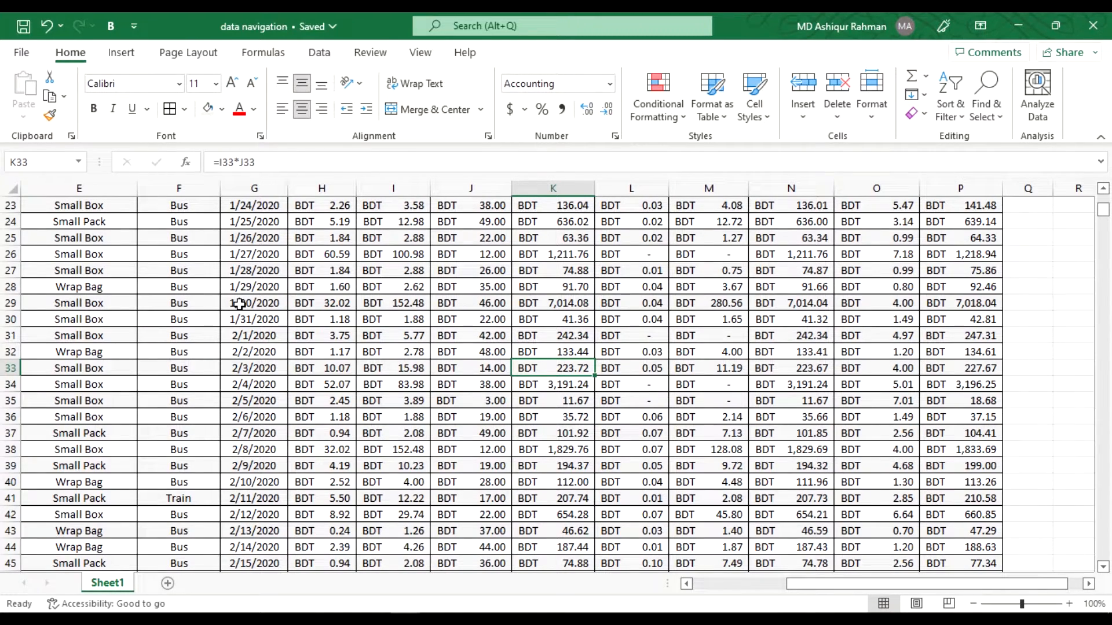
key(Page_Up)
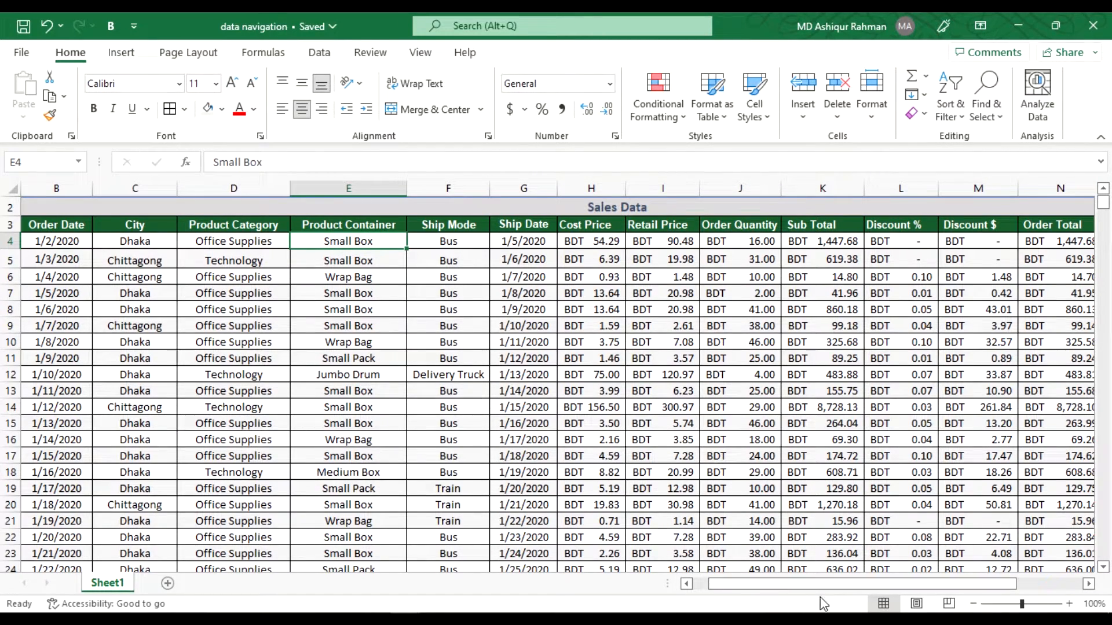
click(1089, 584)
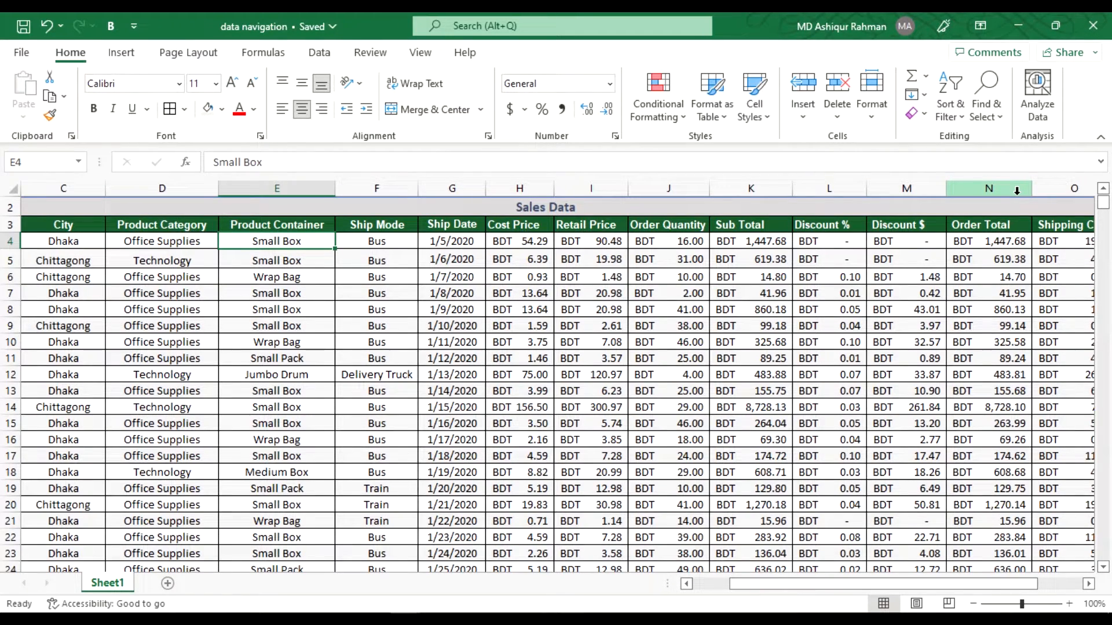
click(1089, 584)
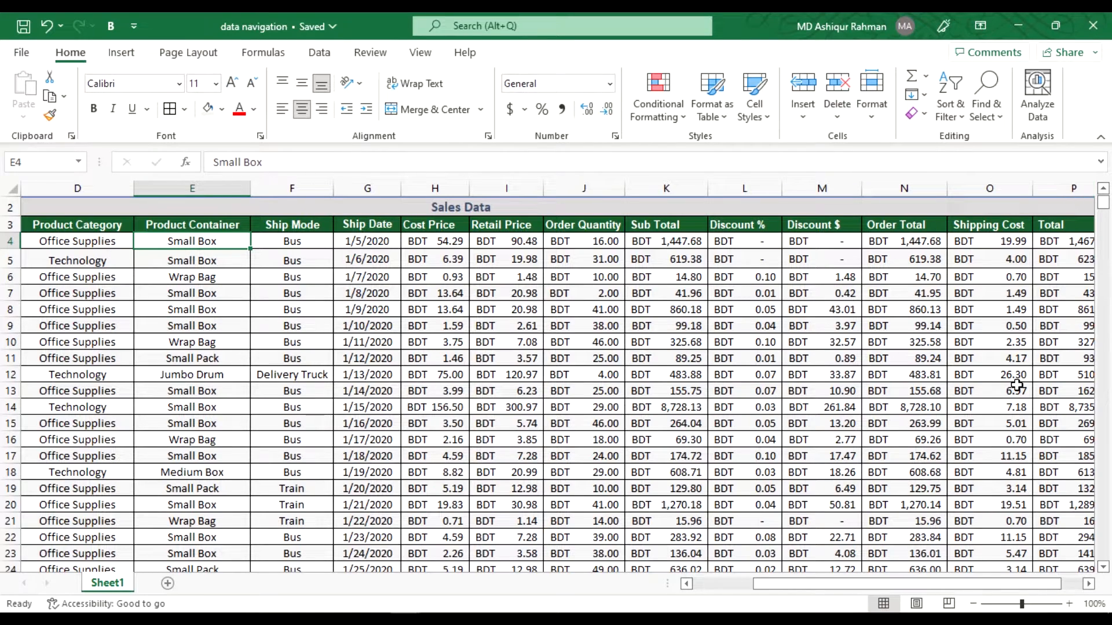
scroll(42, 561, up, 1)
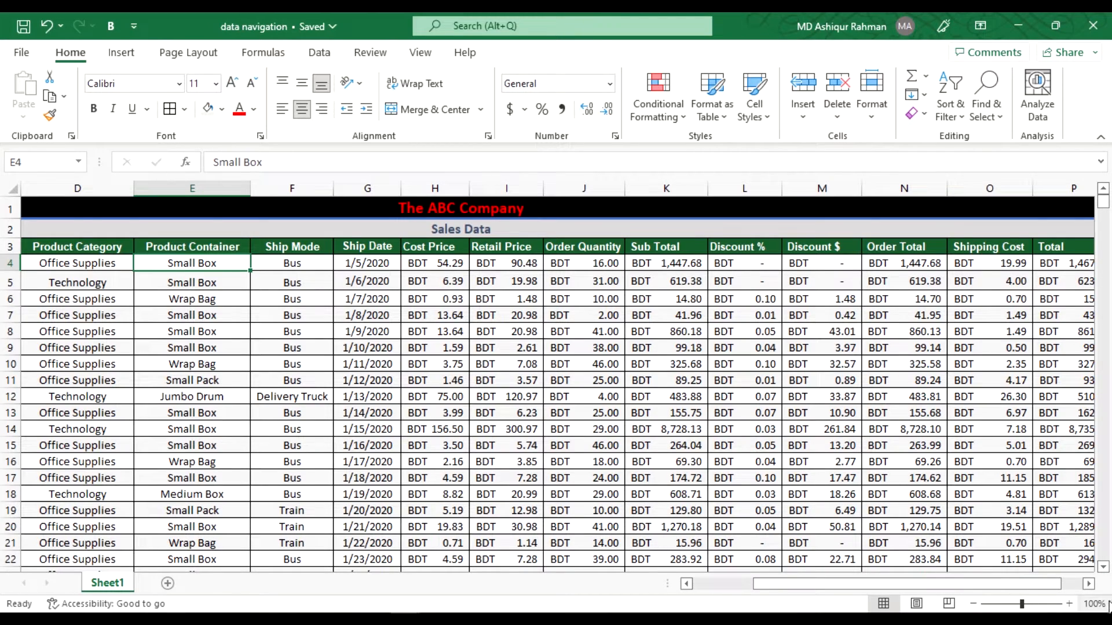
click(1103, 568)
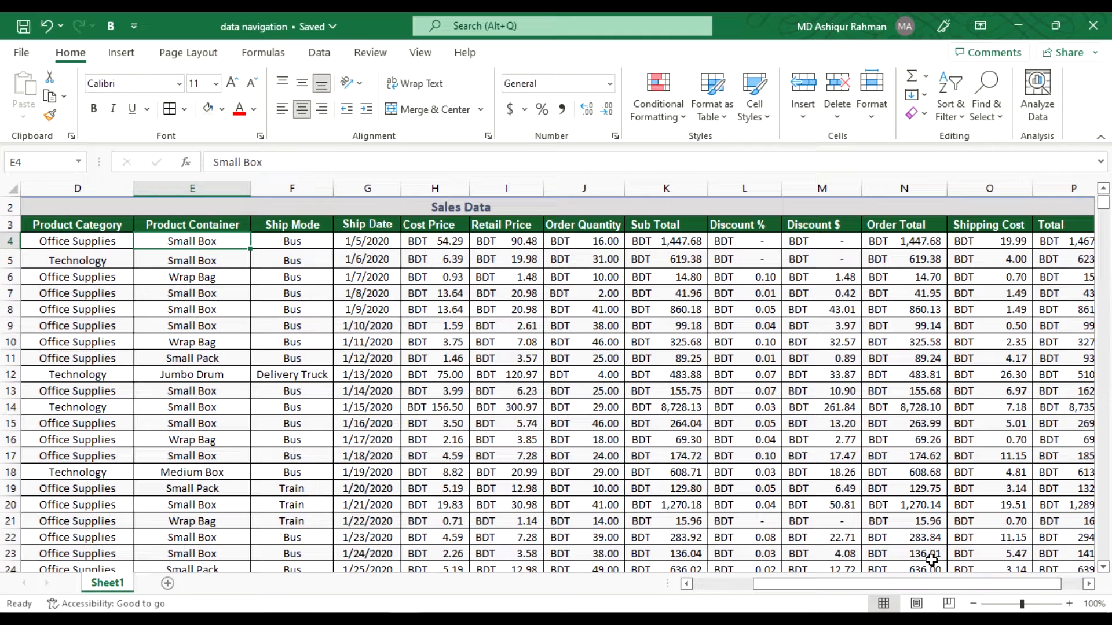
Move the active cell from E4 to E5 in the Product Container column
key(Down)
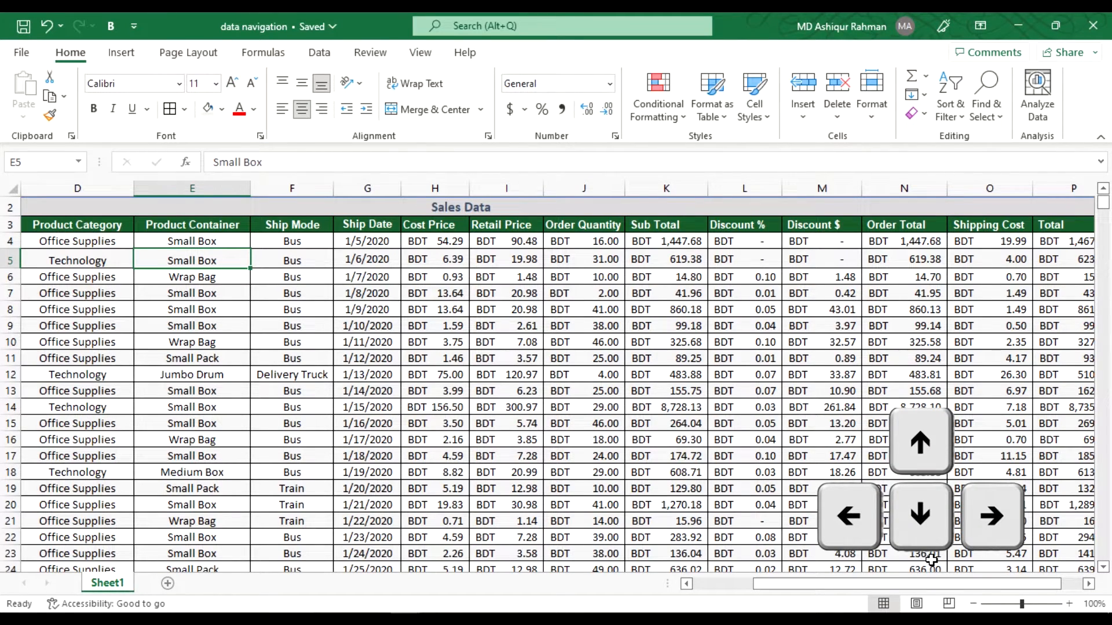